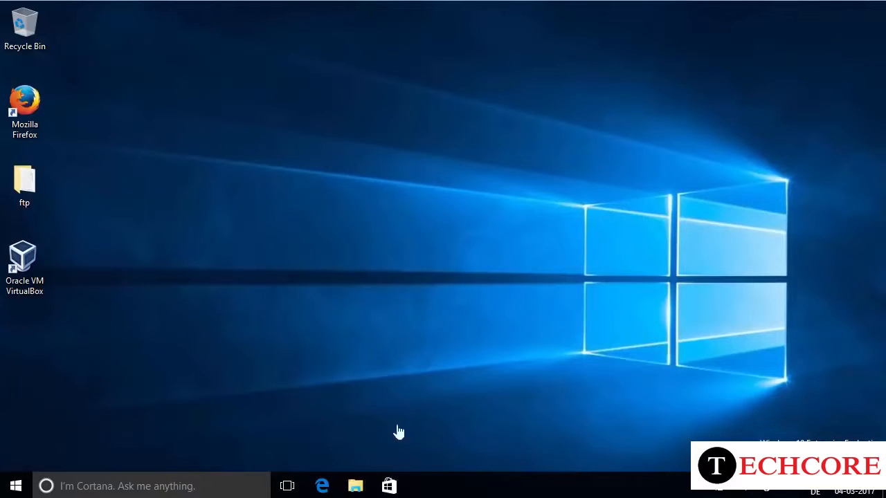
# - Open Computer Management for This PC from File Explorer and display Disk Management
pyautogui.click(16, 486)
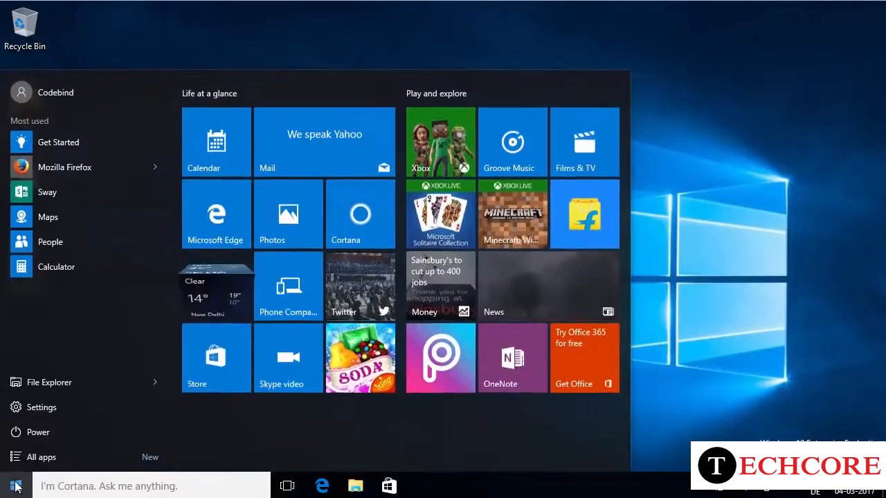
pyautogui.click(41, 382)
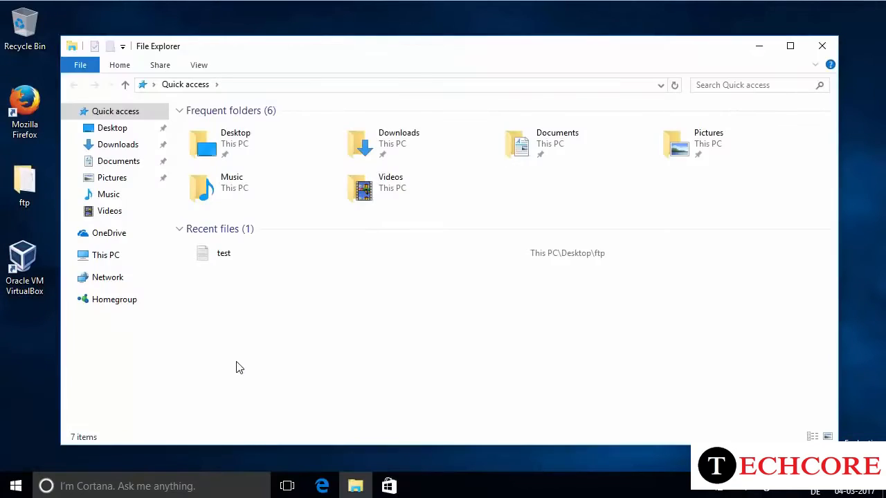
pyautogui.click(122, 257)
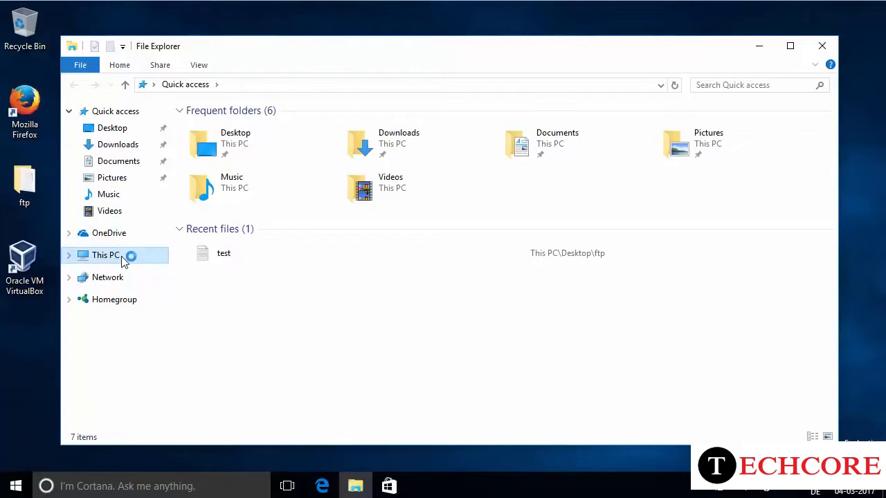
pyautogui.rightClick(122, 258)
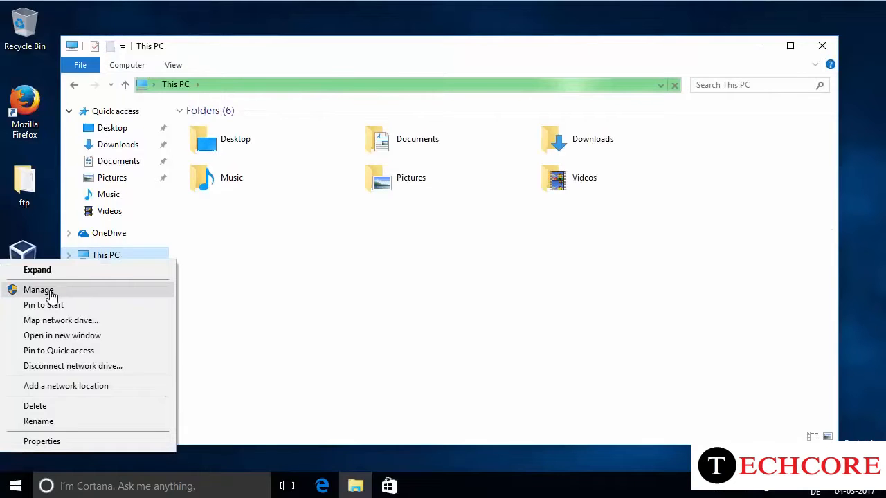
pyautogui.click(50, 293)
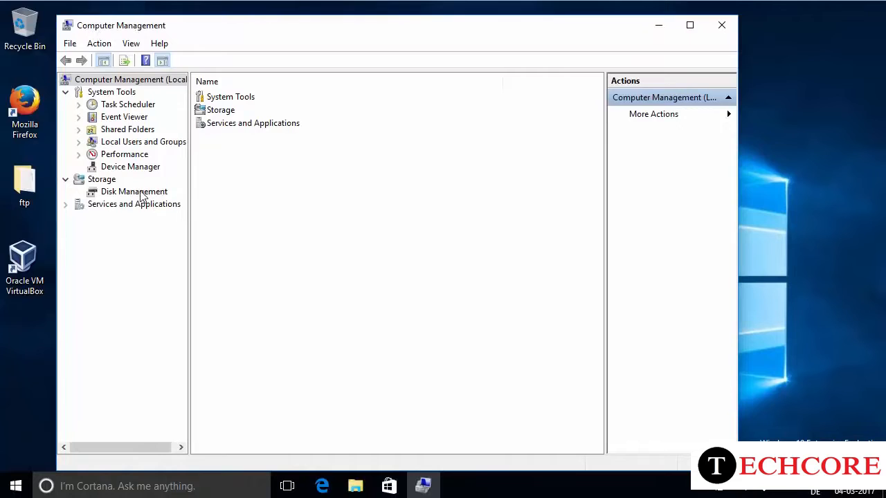
pyautogui.click(107, 192)
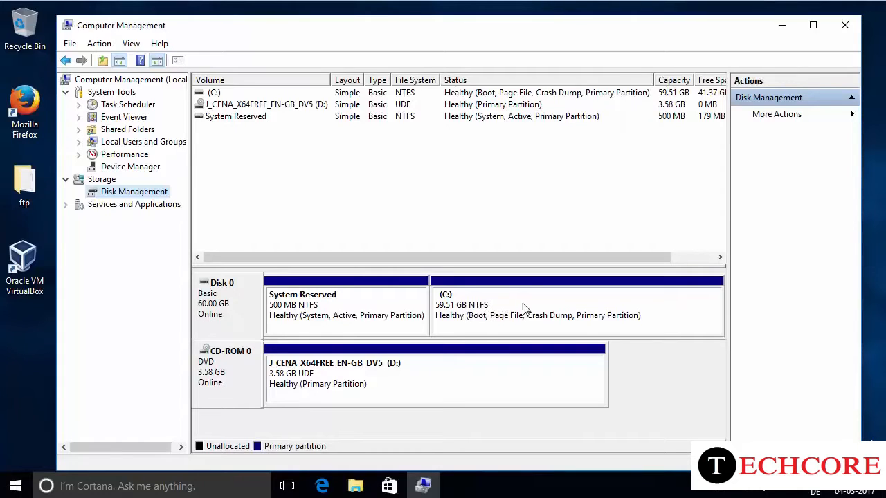
# - Shrink the C: volume on Disk 0 by 5000 MB
pyautogui.click(501, 309)
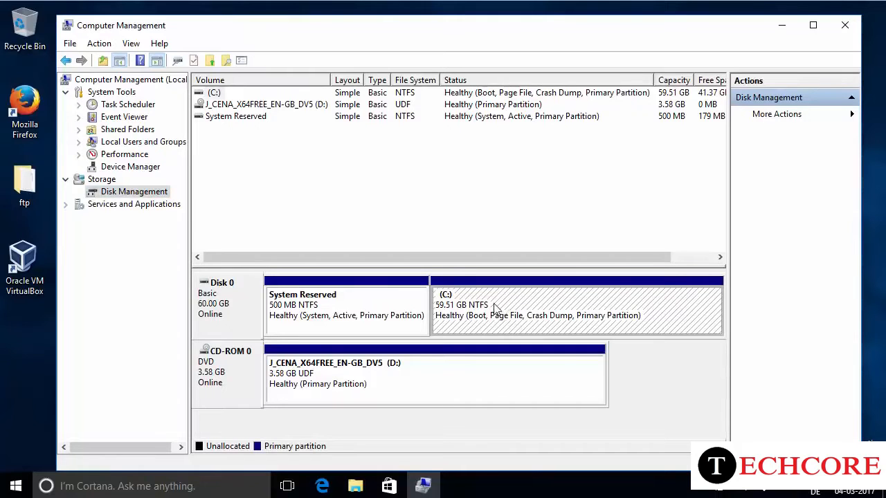
pyautogui.rightClick(532, 305)
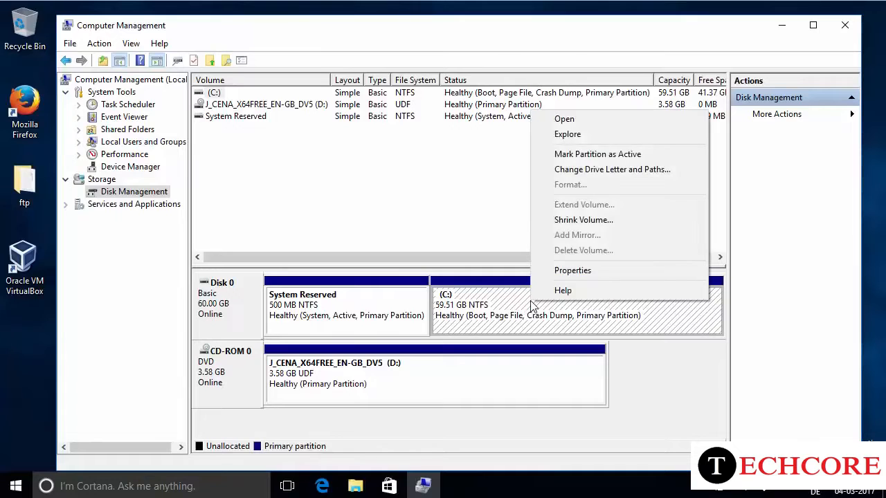
pyautogui.click(589, 221)
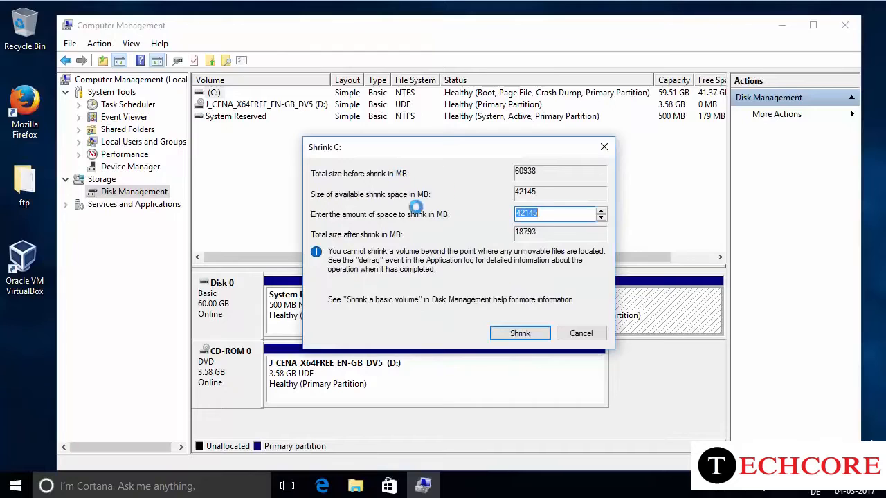
pyautogui.moveTo(428, 155)
pyautogui.mouseDown()
pyautogui.moveTo(443, 154)
pyautogui.moveTo(431, 159)
pyautogui.mouseUp()
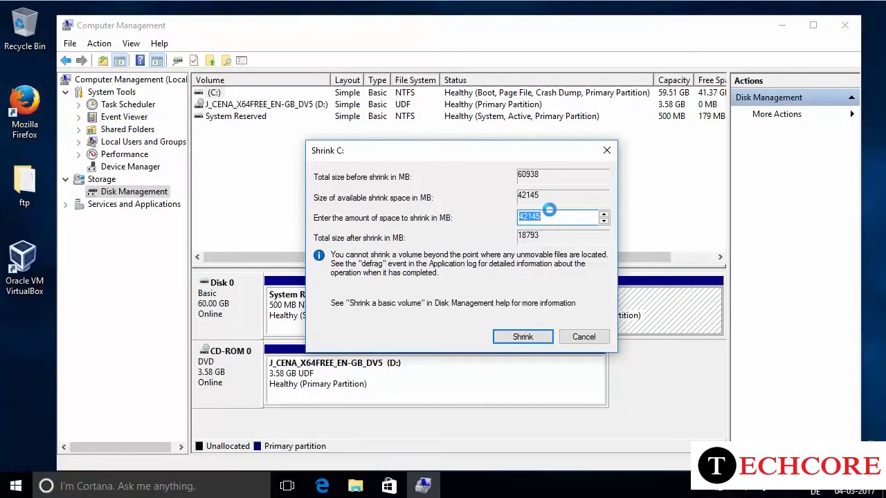
pyautogui.moveTo(553, 216); pyautogui.dragTo(518, 217)
pyautogui.write('5000')
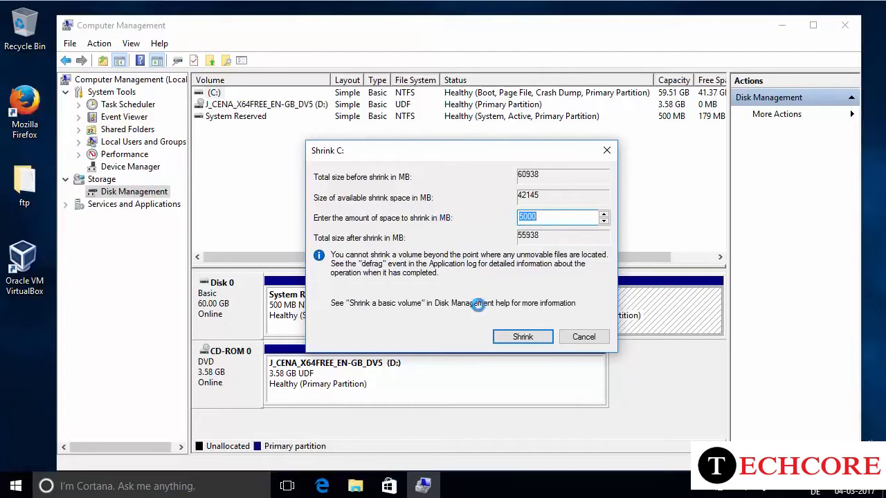
pyautogui.click(515, 337)
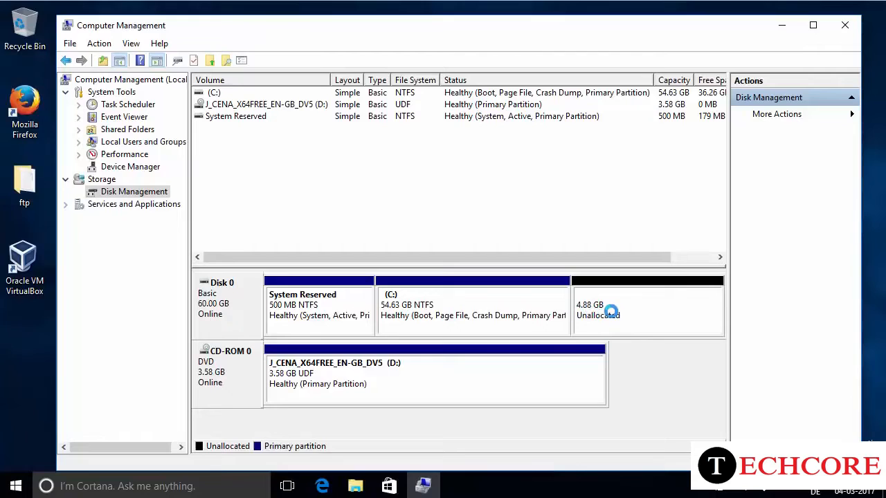
# - Set up a new simple volume in Disk 0's unallocated space, using 4999 MB and drive letter E
pyautogui.click(618, 302)
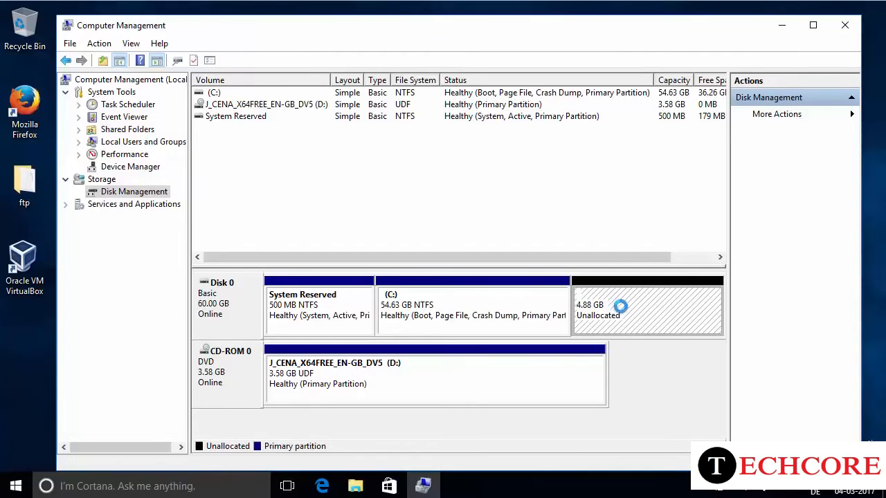
pyautogui.rightClick(617, 303)
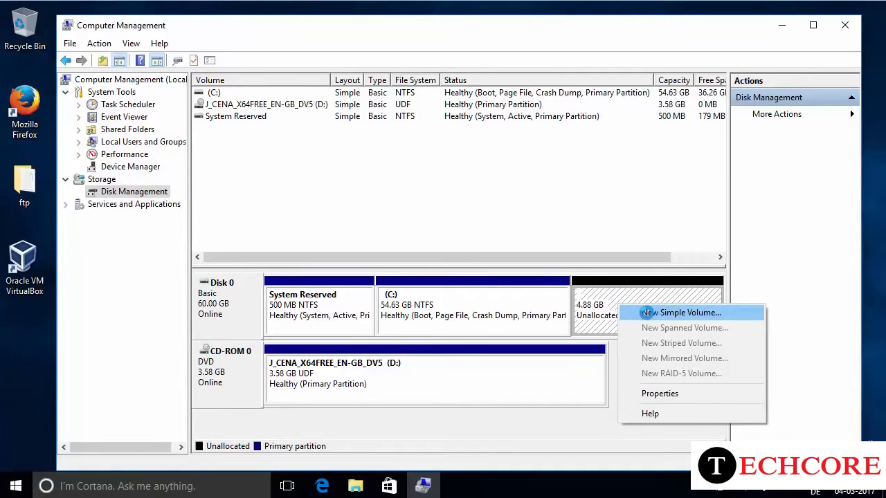
pyautogui.click(646, 313)
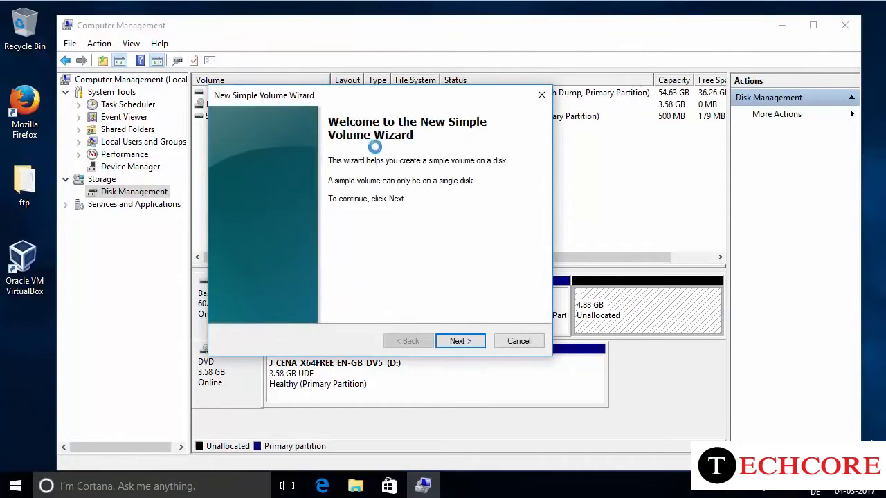
pyautogui.moveTo(383, 98); pyautogui.dragTo(510, 106)
pyautogui.click(584, 347)
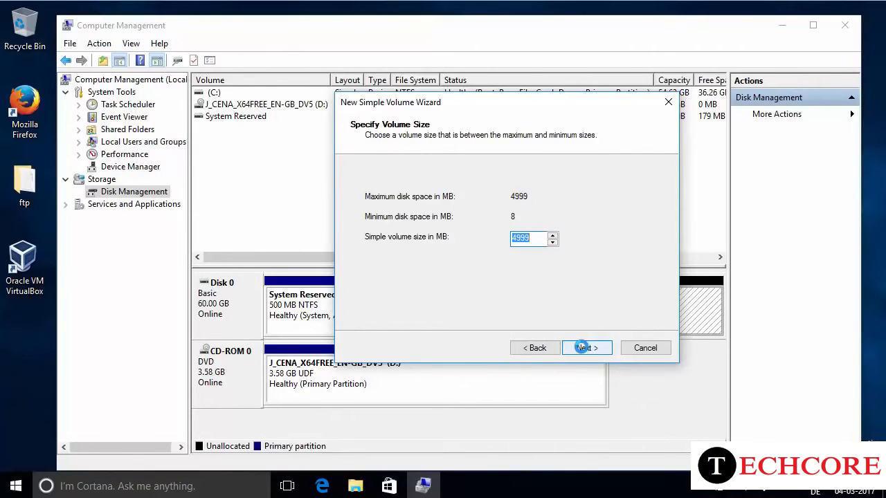
pyautogui.click(584, 348)
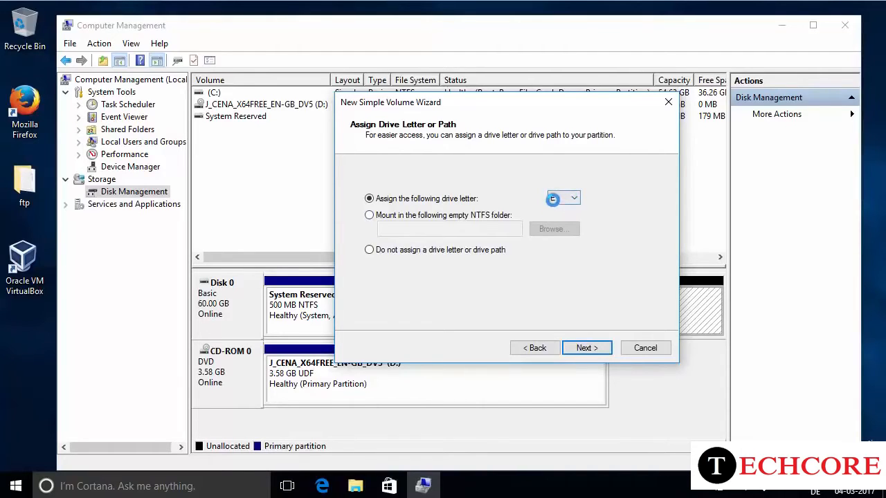
pyautogui.click(573, 198)
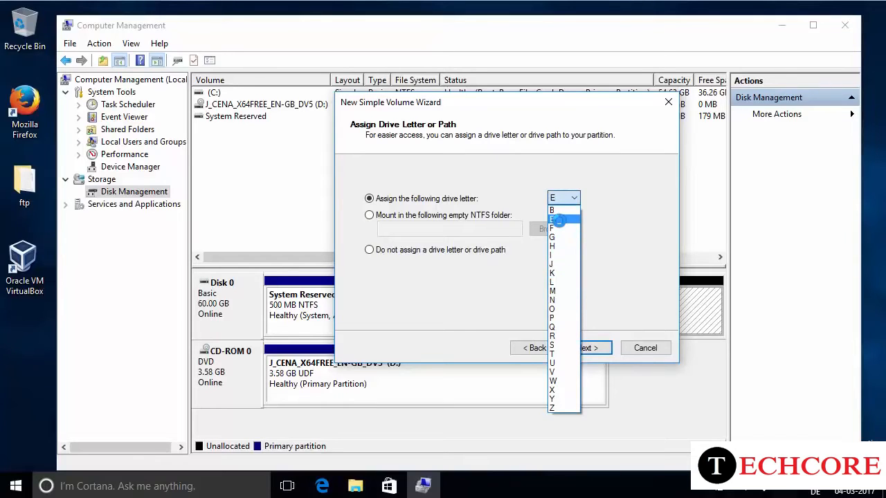
pyautogui.click(557, 220)
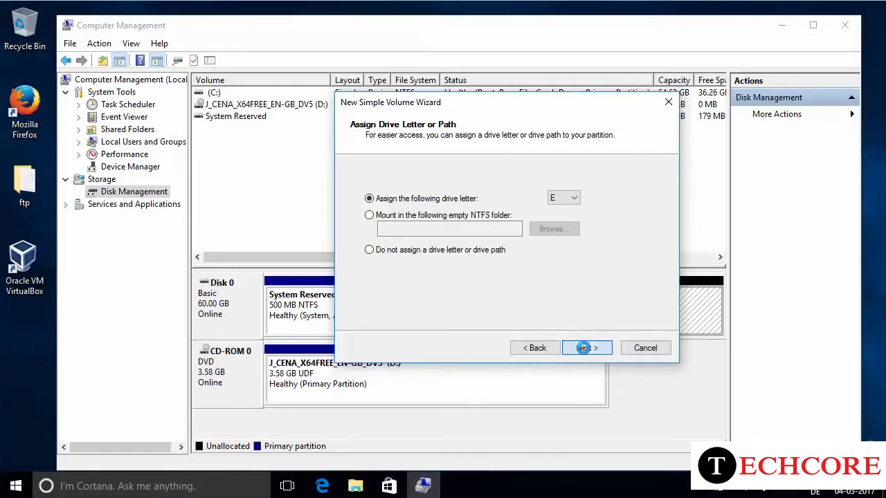
pyautogui.click(585, 348)
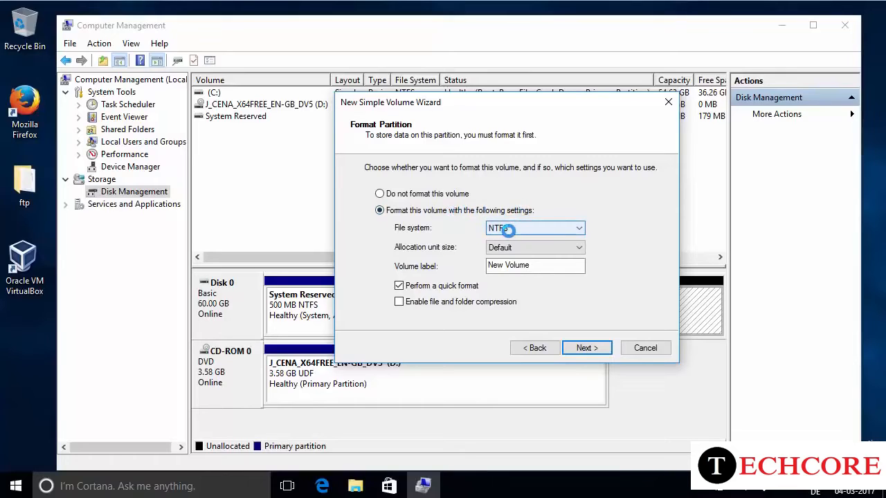
# - Create the volume with the label Data, NTFS and a quick format, and check the new drive in File Explorer
pyautogui.moveTo(534, 266); pyautogui.dragTo(463, 258)
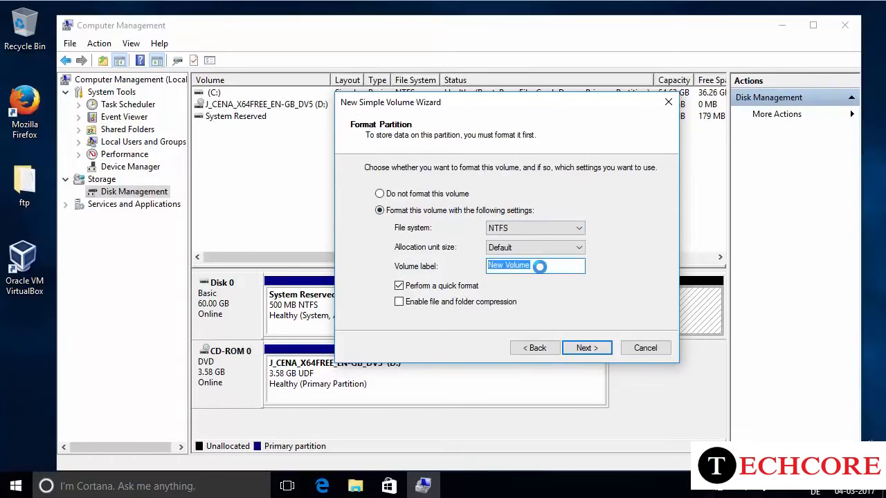
pyautogui.click(540, 267)
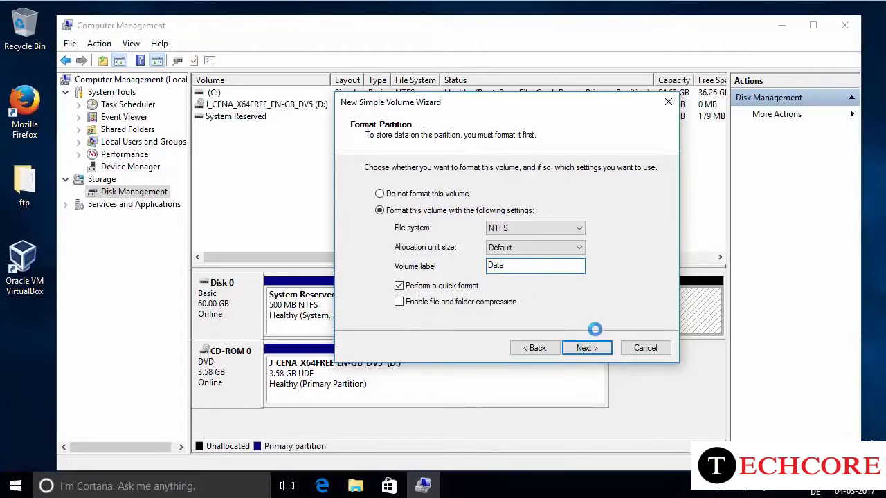
pyautogui.click(585, 348)
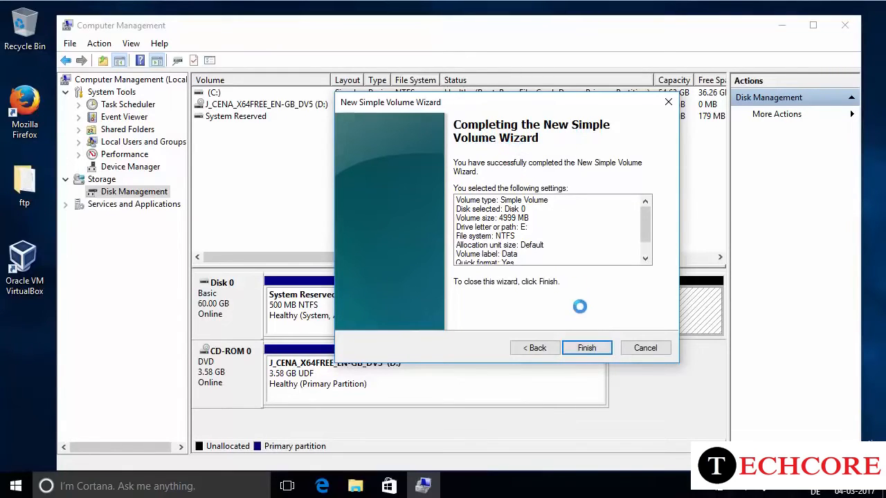
pyautogui.click(586, 349)
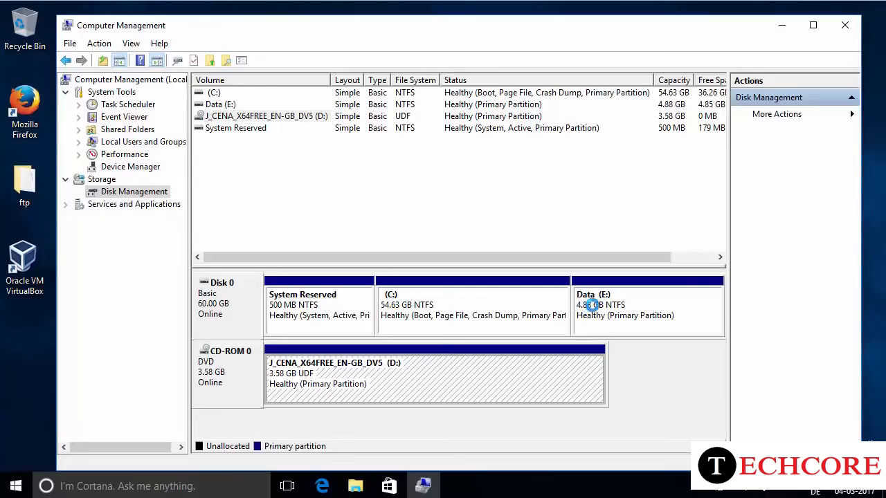
pyautogui.click(355, 485)
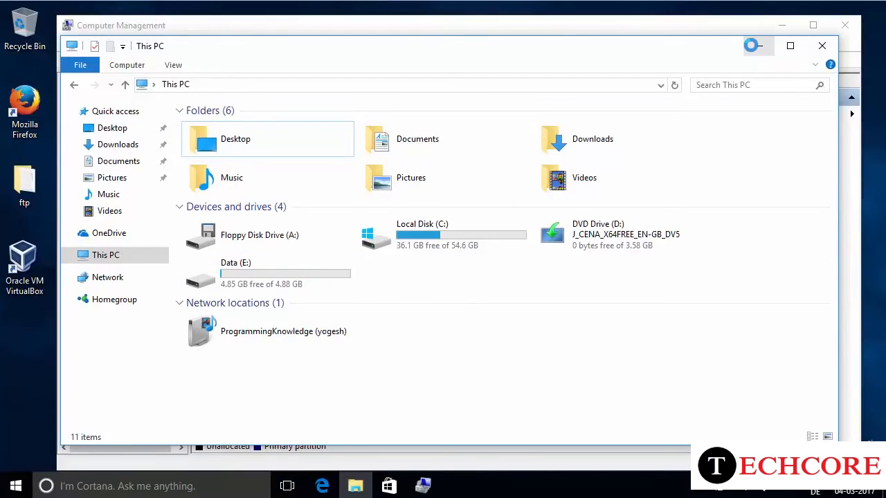
pyautogui.click(756, 46)
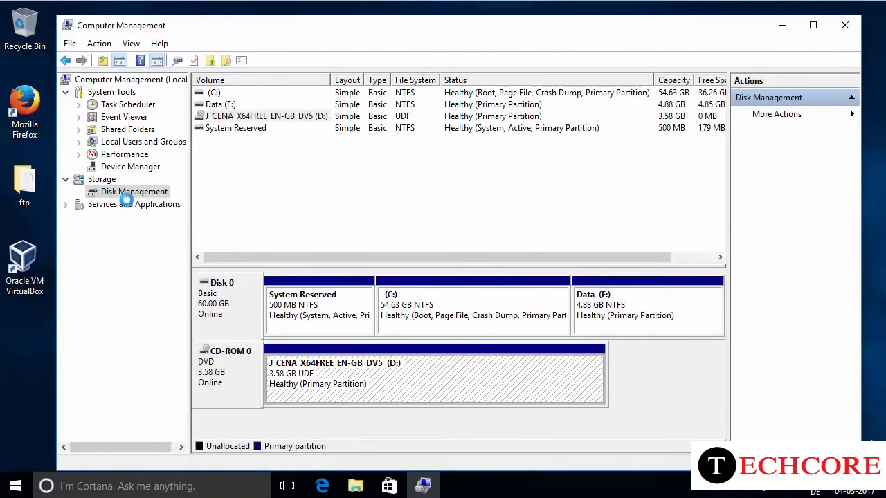
# - Delete the Data (E:) volume from Disk 0, agreeing to erase its data
pyautogui.click(612, 308)
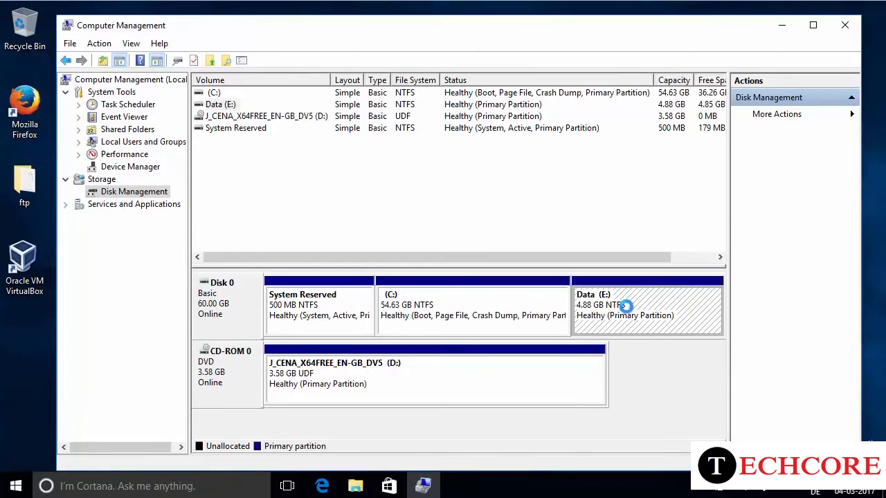
pyautogui.rightClick(626, 302)
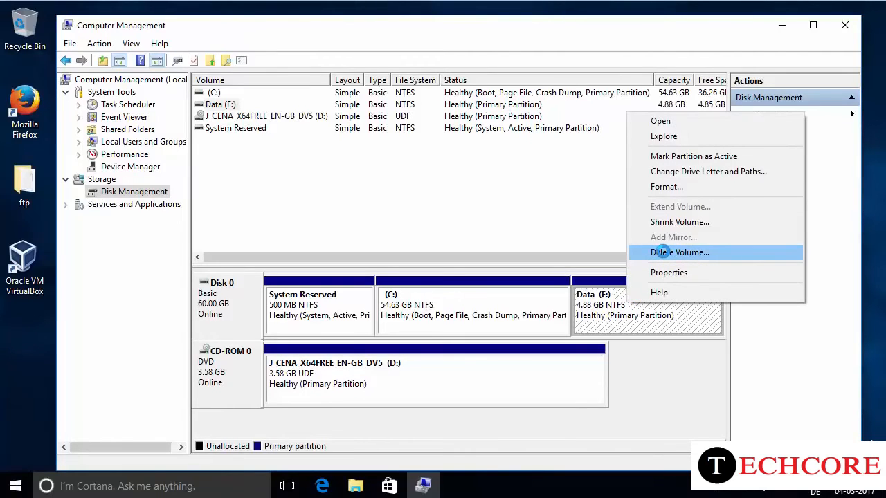
pyautogui.click(661, 253)
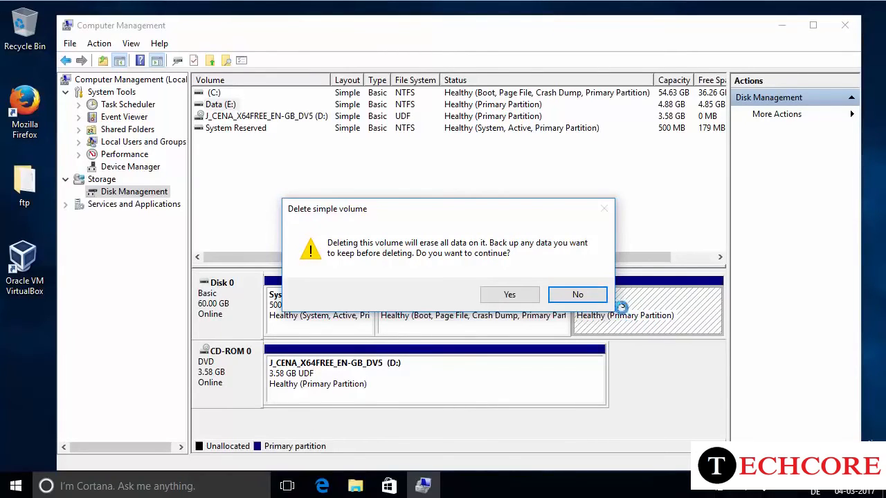
pyautogui.click(488, 294)
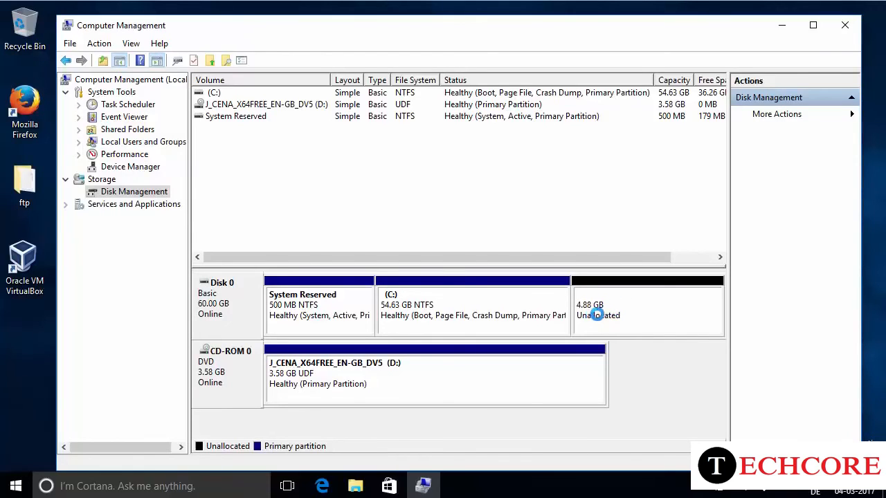
# - Extend the C: volume with the 4999 MB of unallocated space on Disk 0
pyautogui.click(459, 303)
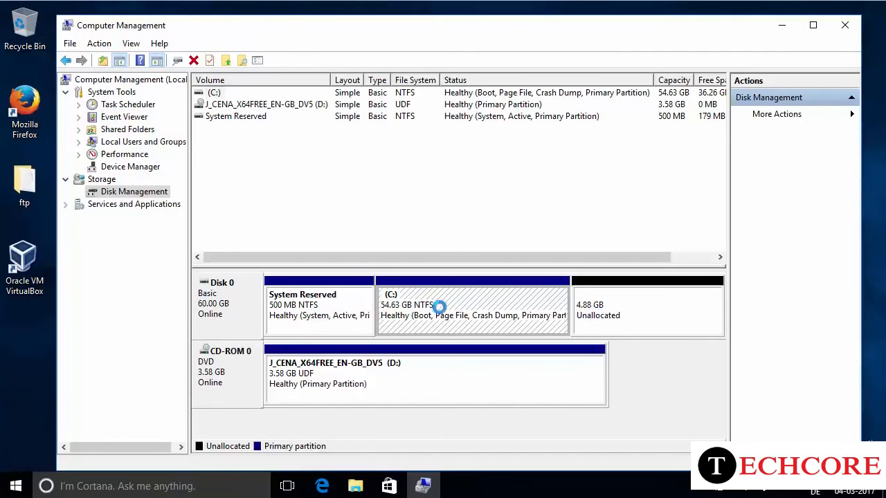
pyautogui.rightClick(448, 299)
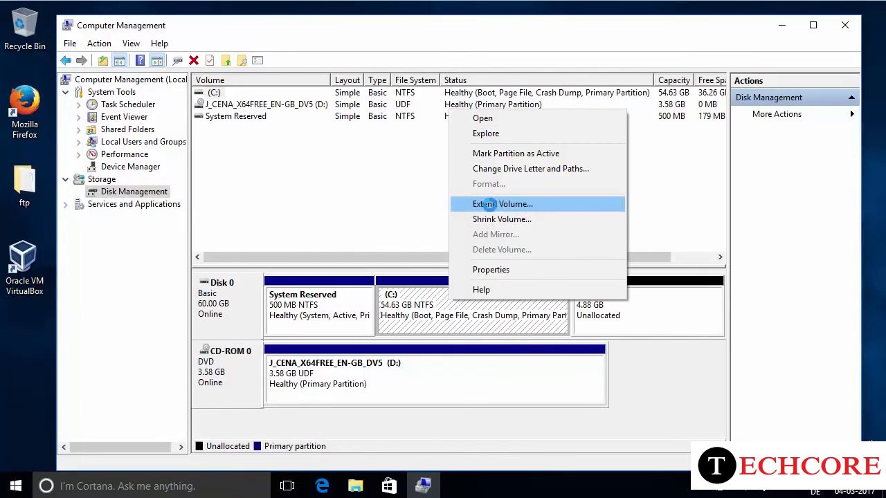
pyautogui.click(483, 205)
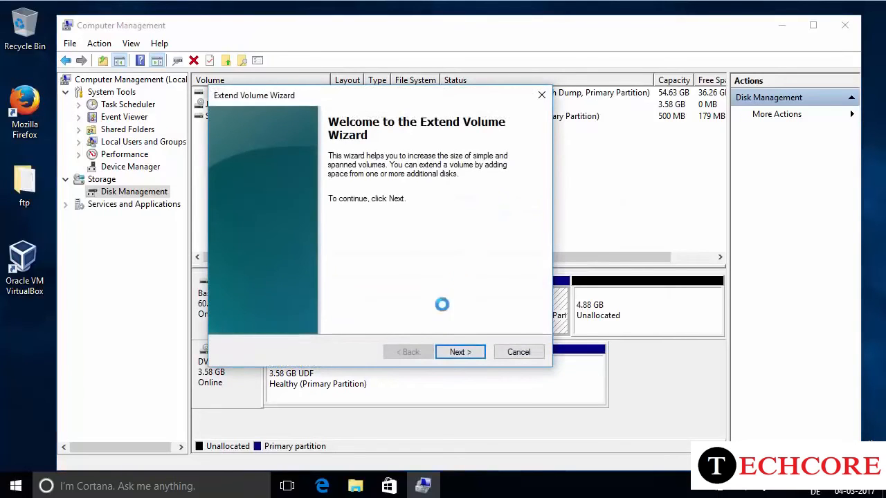
pyautogui.click(452, 351)
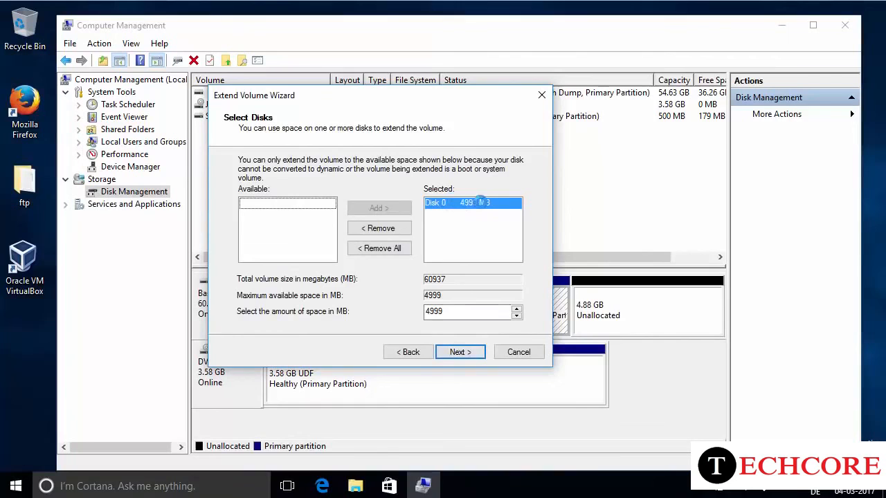
pyautogui.click(459, 353)
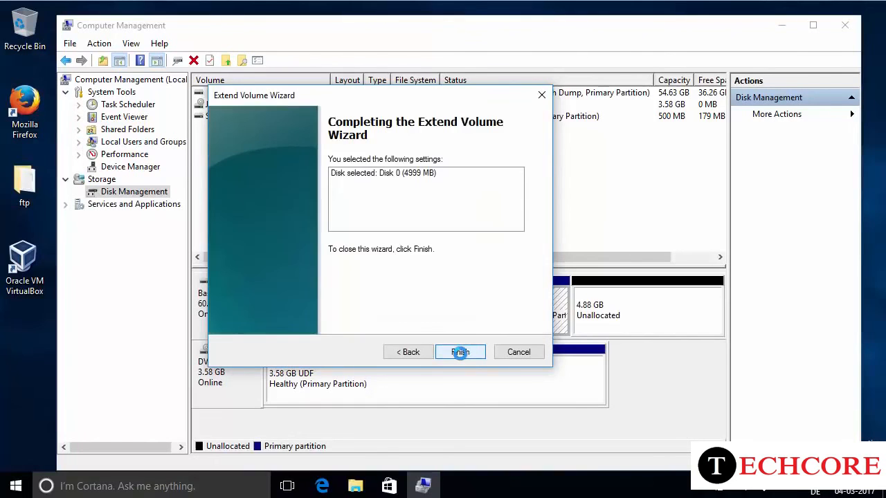
pyautogui.click(459, 352)
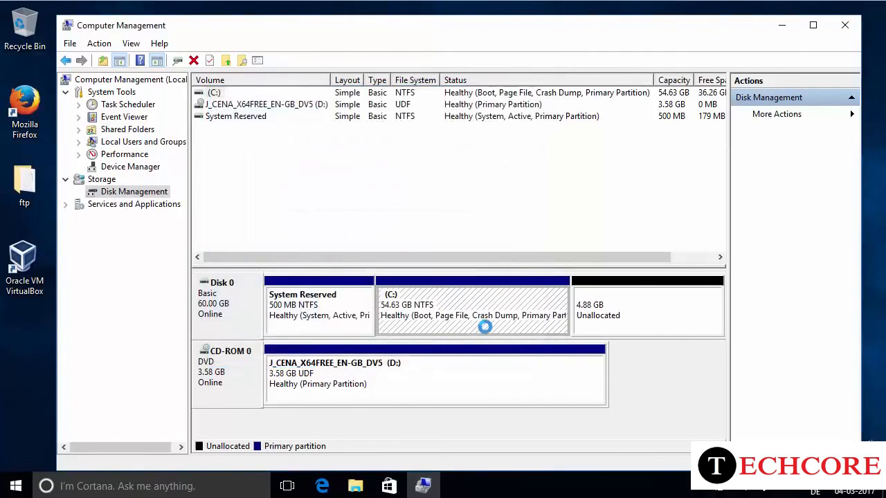